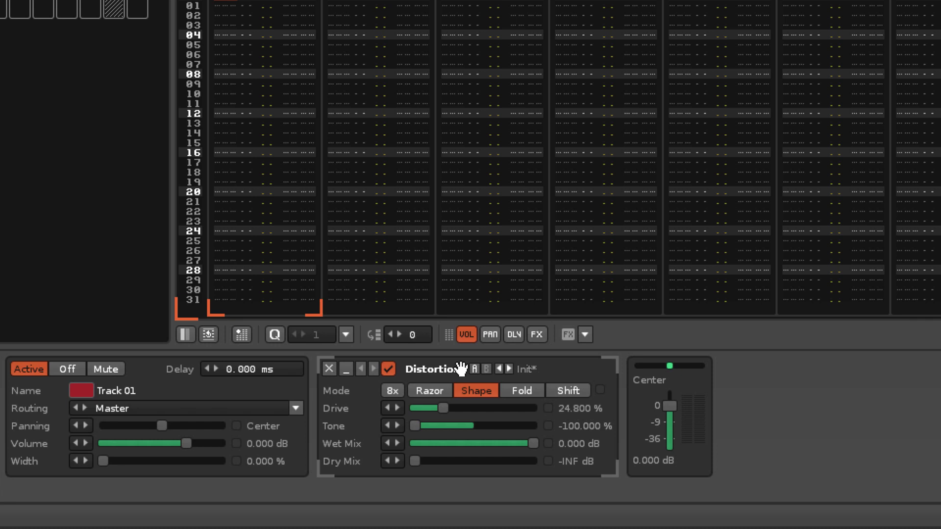
# Step: Push the Distortion Tone up and blend in dry signal, then revert to stored setting A
pyautogui.scroll(8, 441, 407)
pyautogui.moveTo(428, 427); pyautogui.dragTo(484, 462)
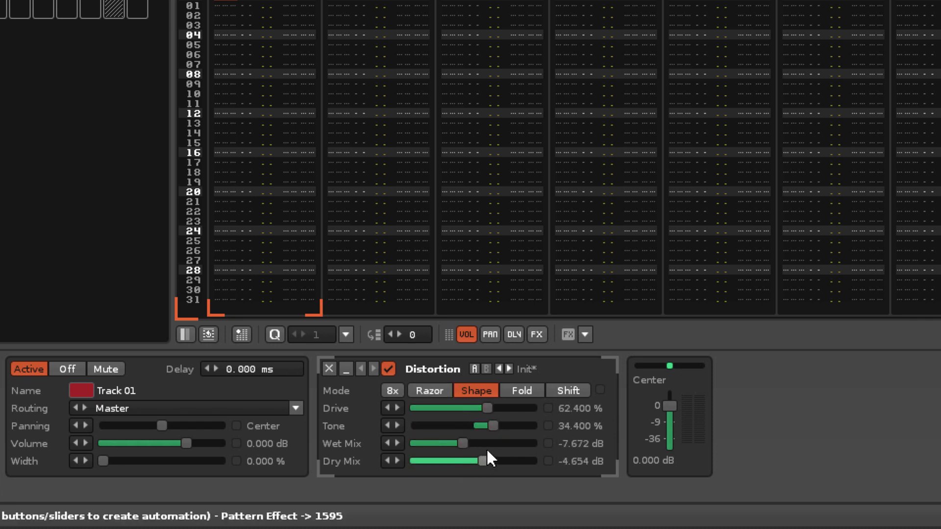
pyautogui.click(472, 370)
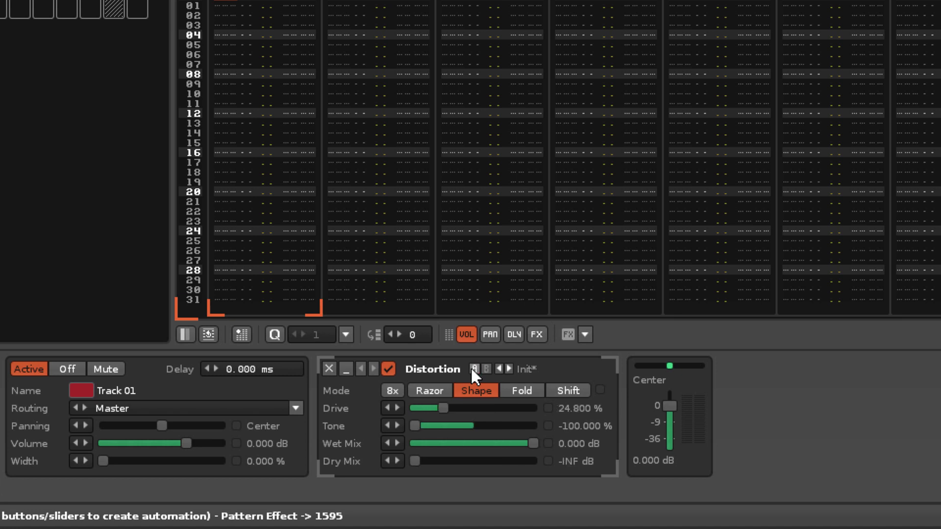
# Step: Make a Fold-mode variant with Drive 64.463% and compare it to the original, ending on A
pyautogui.click(492, 408)
pyautogui.click(517, 390)
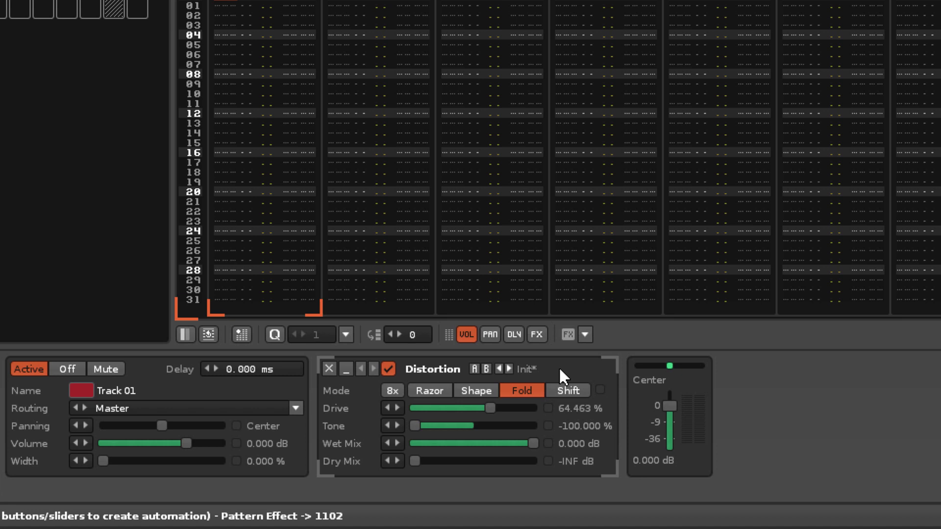
pyautogui.click(475, 368)
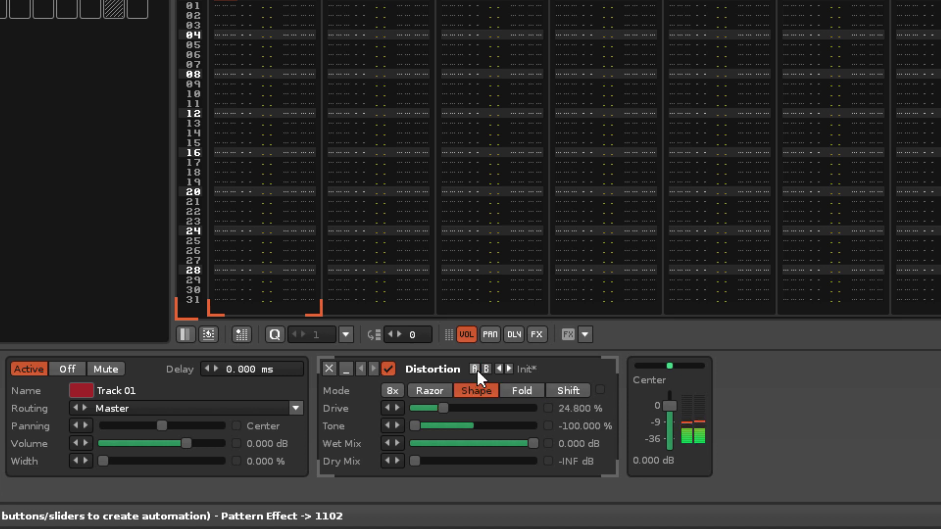
pyautogui.click(485, 368)
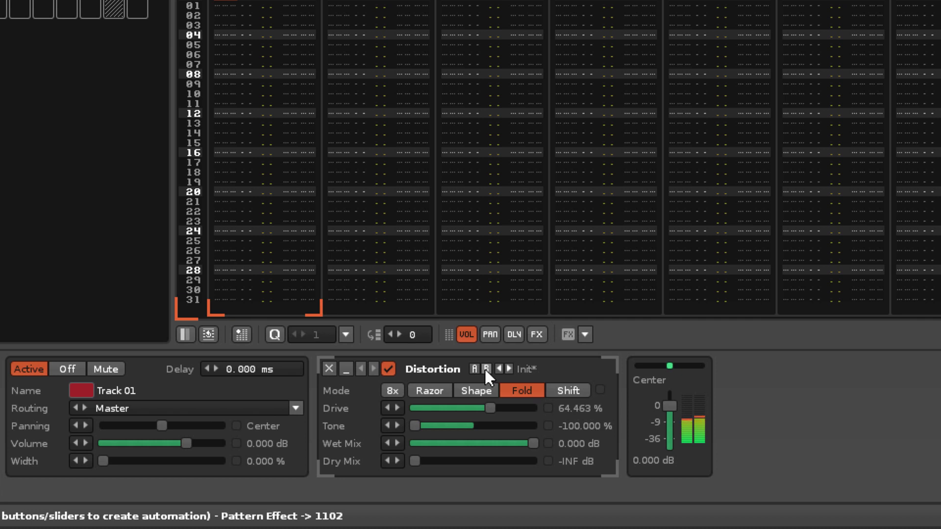
pyautogui.click(475, 367)
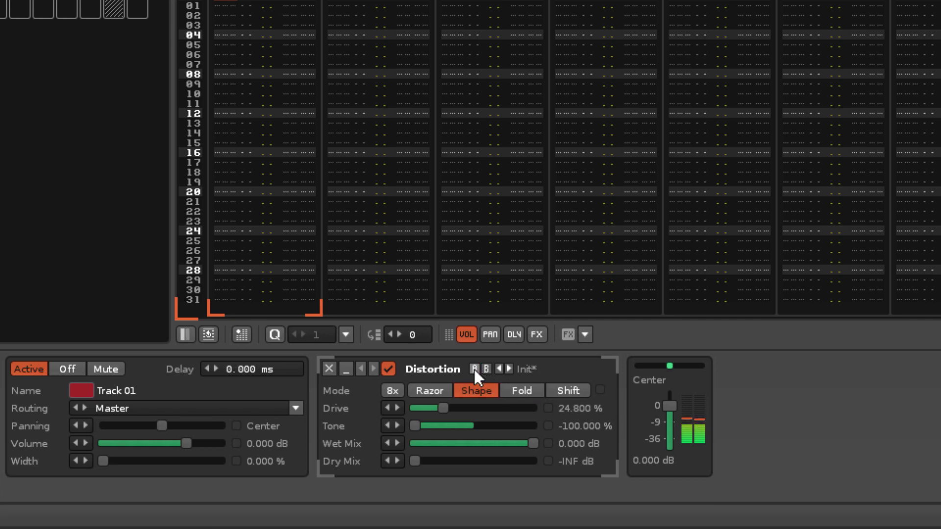
pyautogui.click(485, 369)
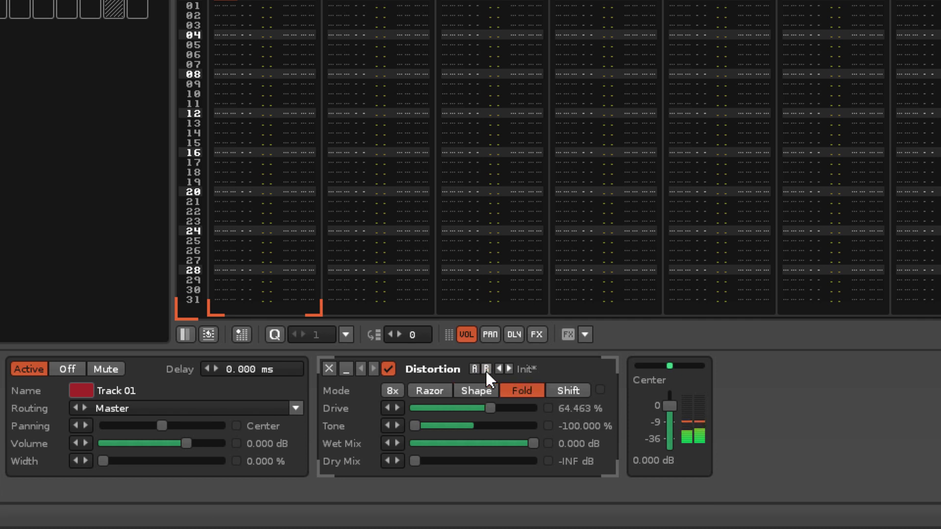
pyautogui.click(473, 367)
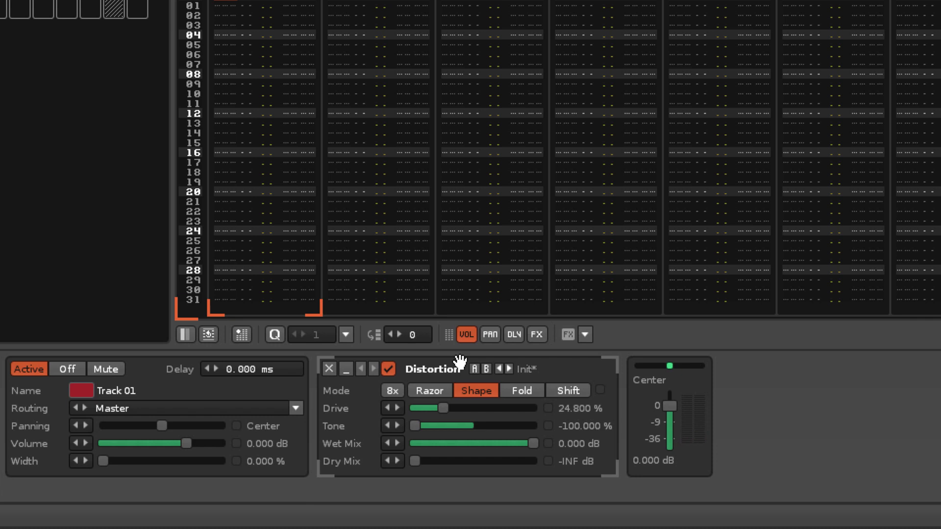
# Step: Show Track 01's Flanger and step forward through its presets from Birdy to Treble Flange
pyautogui.click(460, 363)
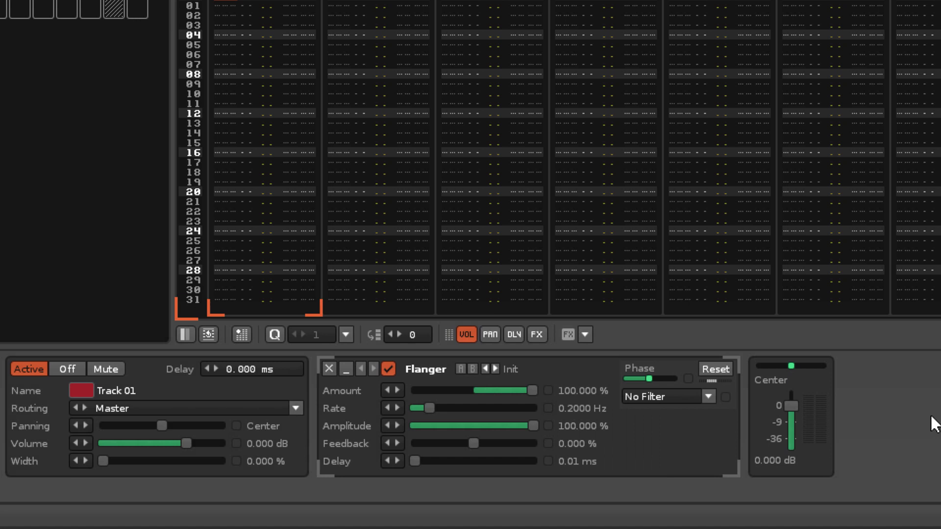
pyautogui.click(495, 369)
pyautogui.click(496, 369)
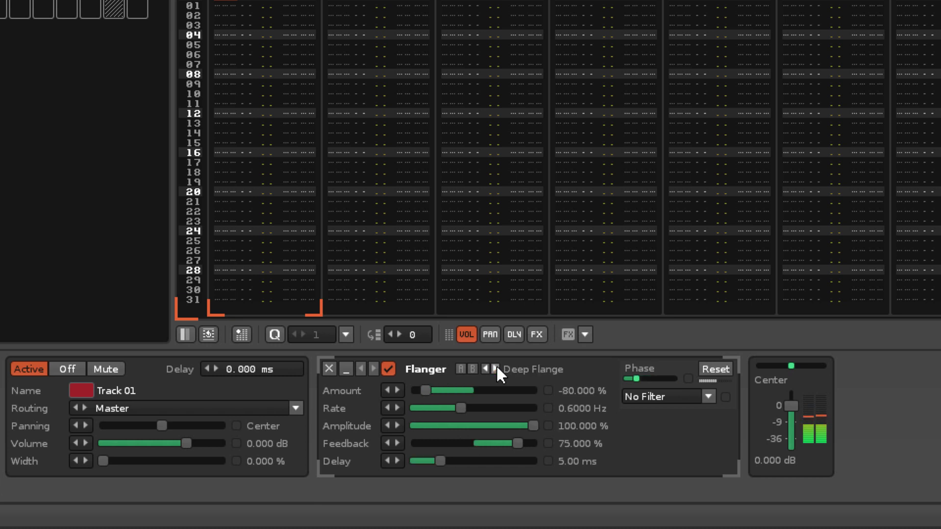
pyautogui.click(495, 368)
pyautogui.click(495, 369)
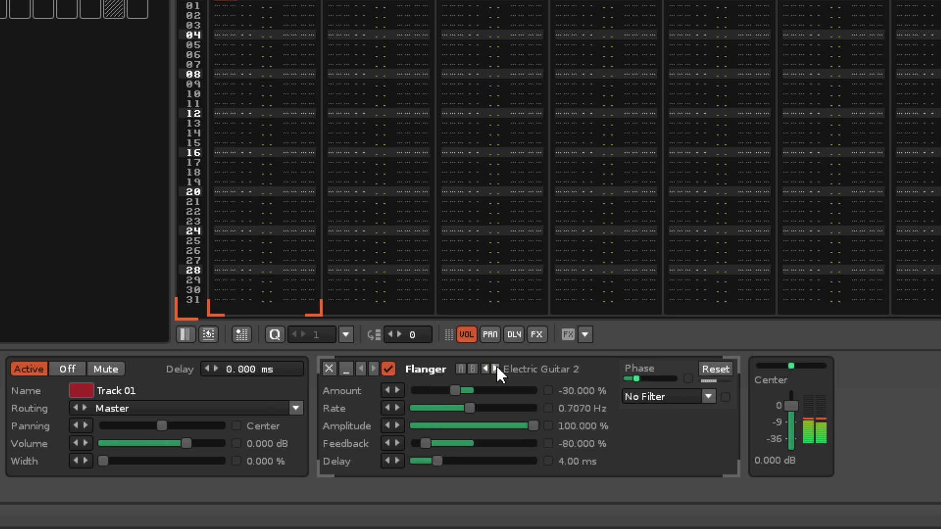
pyautogui.click(496, 369)
pyautogui.click(496, 369)
pyautogui.click(495, 369)
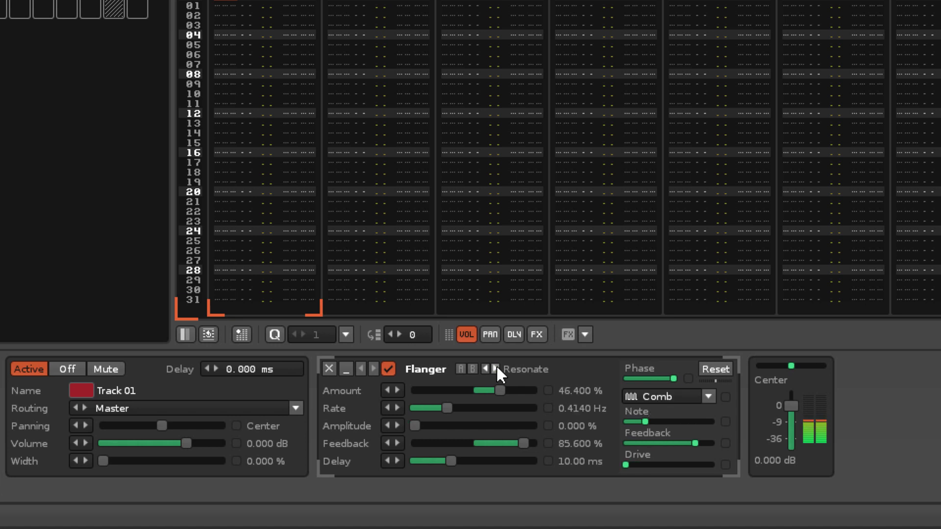
pyautogui.click(496, 369)
pyautogui.click(496, 368)
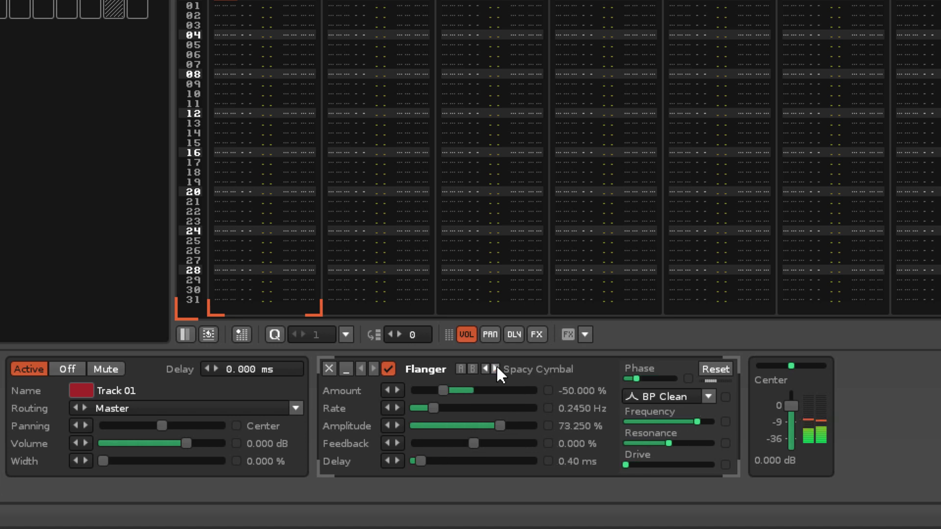
pyautogui.click(495, 368)
pyautogui.click(496, 369)
pyautogui.click(496, 368)
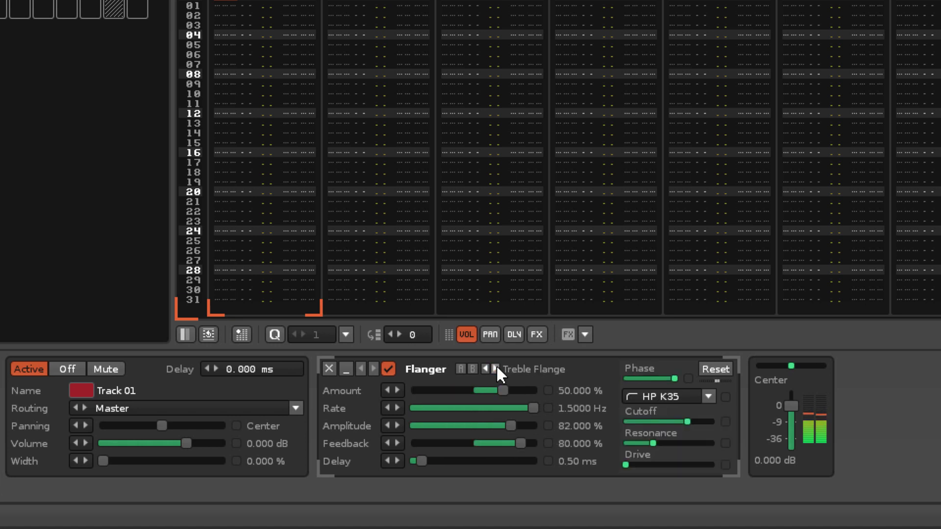
# Step: Step back through the Flanger presets to Electric Guitar 1
pyautogui.click(486, 368)
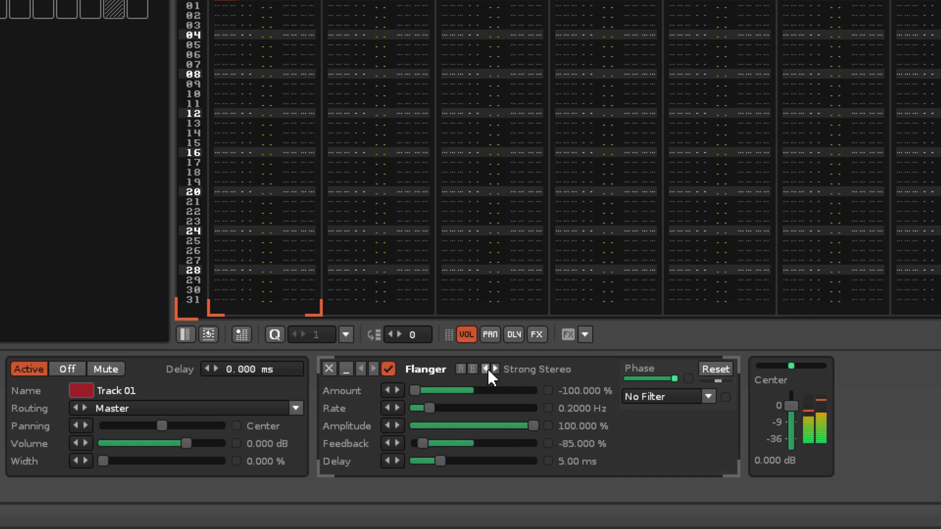
pyautogui.click(486, 368)
pyautogui.click(486, 369)
pyautogui.click(486, 369)
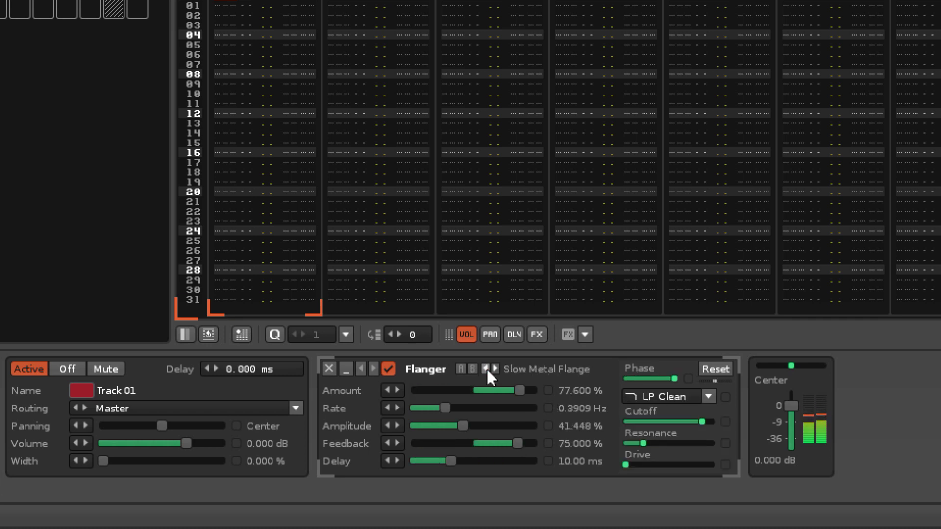
pyautogui.click(486, 369)
pyautogui.click(486, 369)
pyautogui.click(485, 369)
pyautogui.click(485, 369)
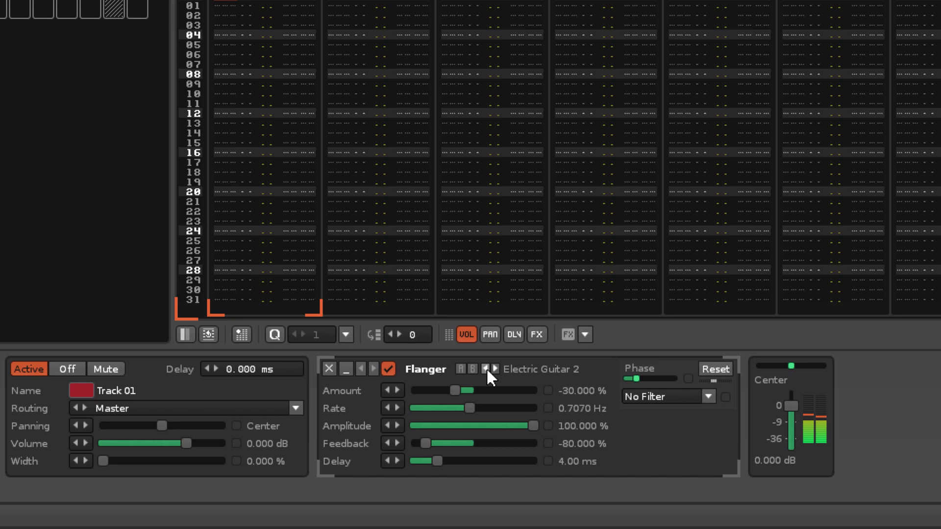
pyautogui.click(485, 369)
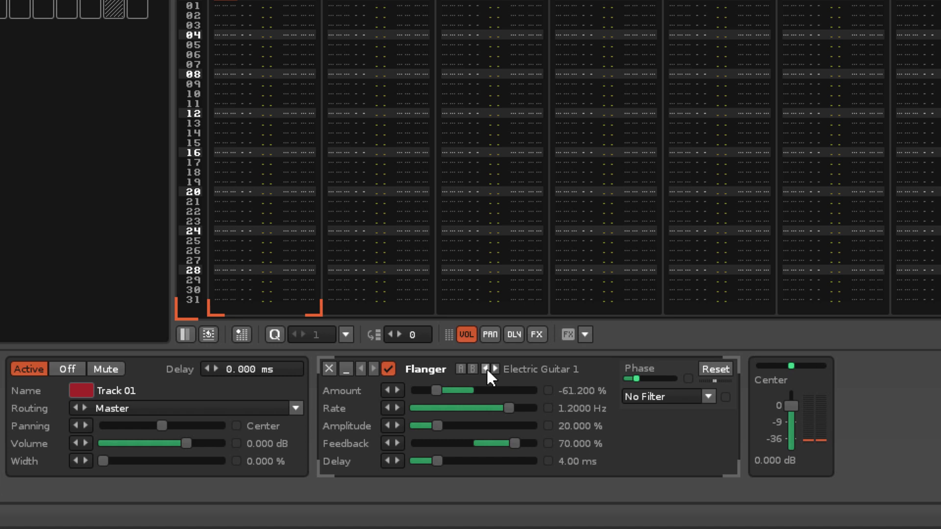
# Step: Browse and dismiss the Flanger preset list, then raise Amount to 100%
pyautogui.click(519, 369)
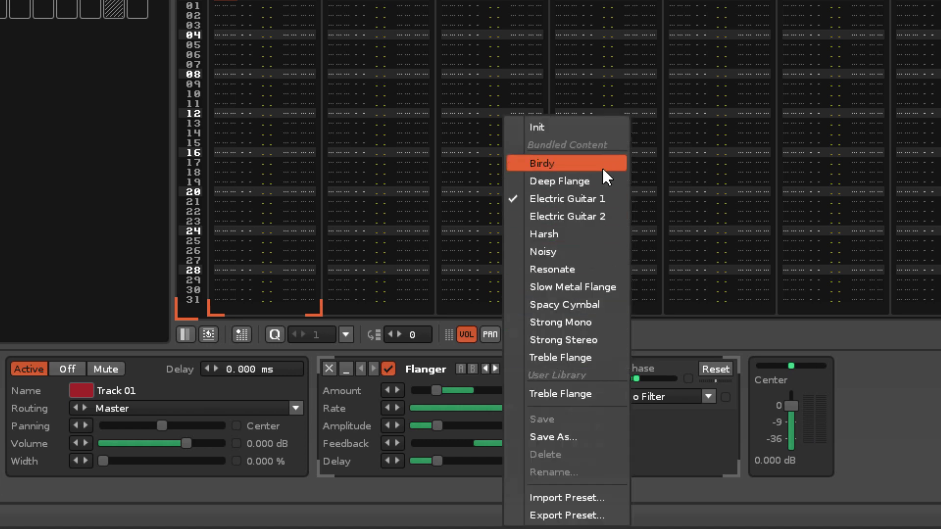
pyautogui.click(650, 485)
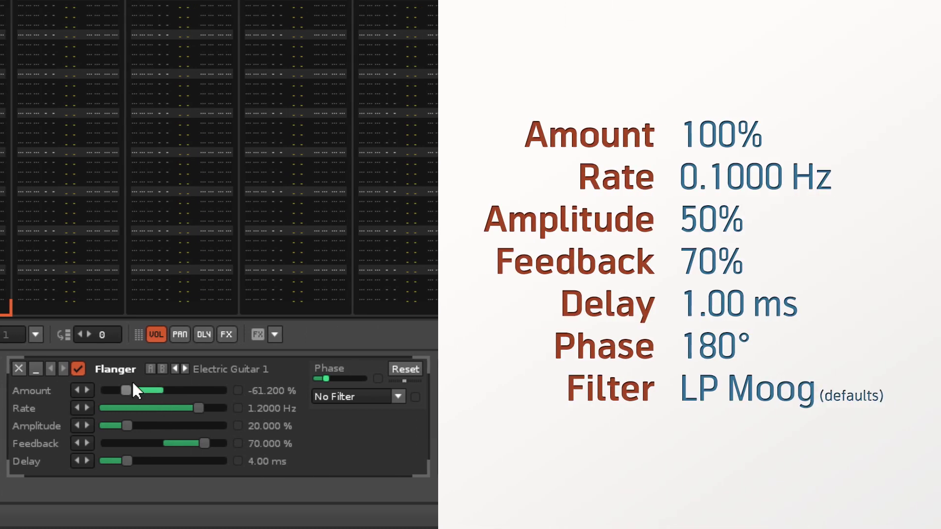
pyautogui.moveTo(131, 391); pyautogui.dragTo(225, 391)
# Step: Set the Flanger Rate to 0.1 Hz, Amplitude to 50% and Delay to 1 ms
pyautogui.click(282, 408)
pyautogui.write('0.1')
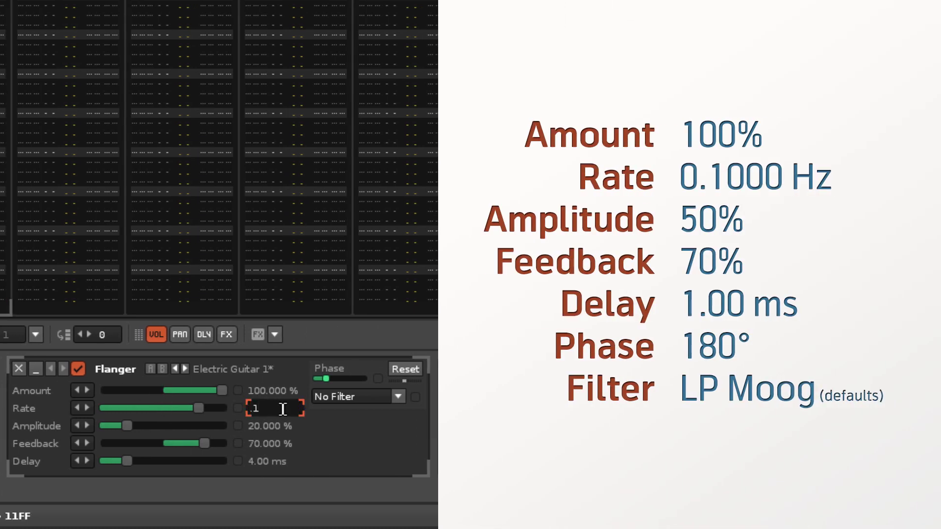
pyautogui.press('Return')
pyautogui.click(280, 426)
pyautogui.write('50')
pyautogui.press('Return')
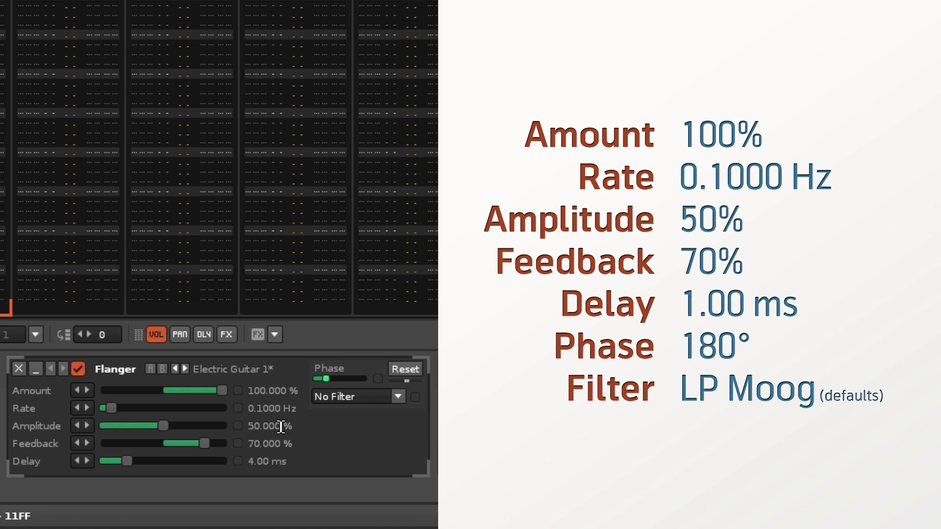
pyautogui.click(279, 459)
pyautogui.write('1')
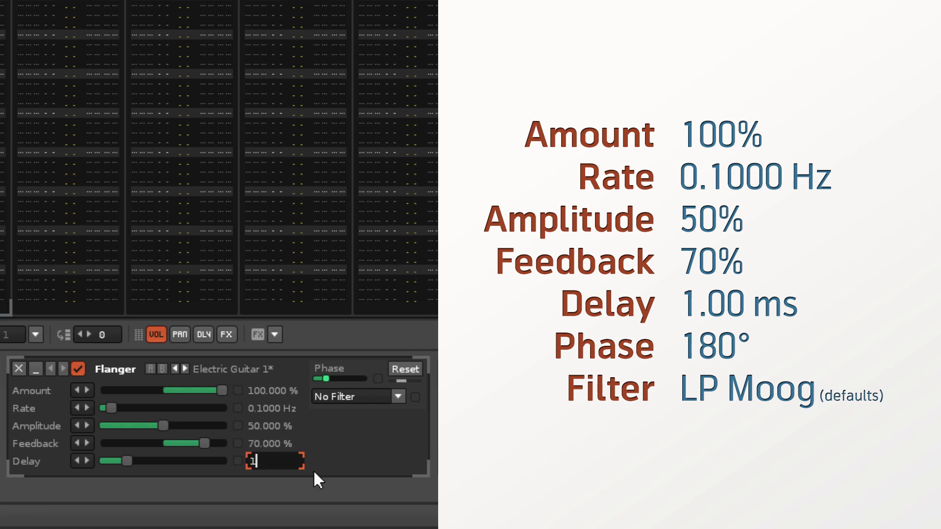
pyautogui.press('Return')
# Step: Set the Flanger Phase to 180° and choose the LP Moog filter
pyautogui.moveTo(327, 378); pyautogui.dragTo(363, 379)
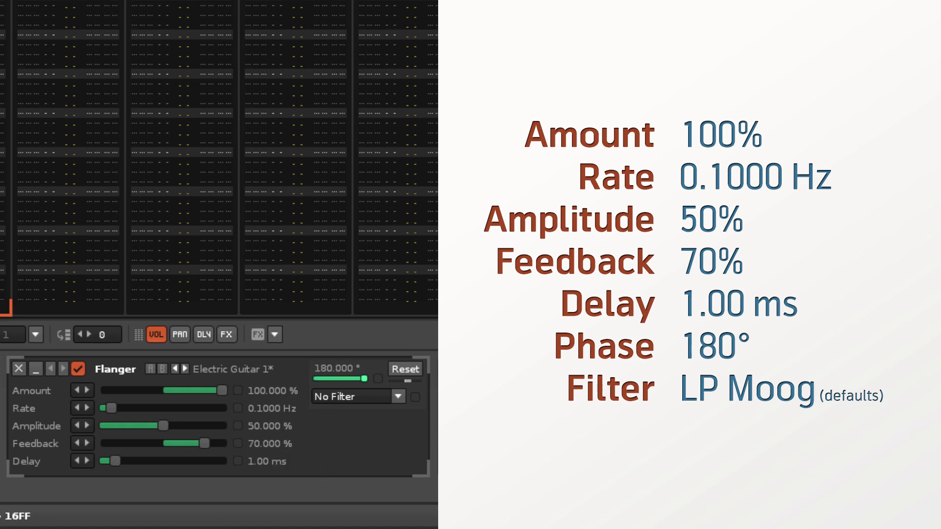
pyautogui.click(396, 396)
pyautogui.click(375, 98)
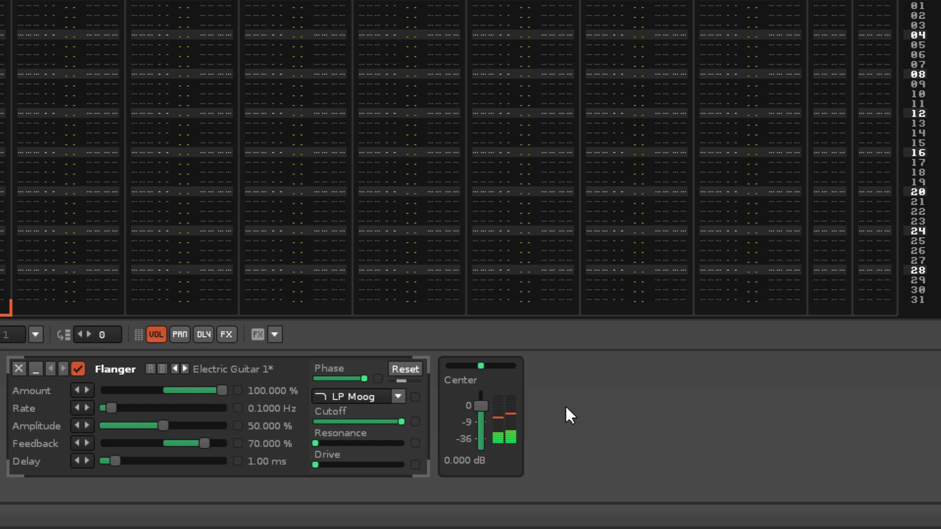
# Step: Save the current Flanger settings via Save As under the preset name 'Wanderer'
pyautogui.click(249, 370)
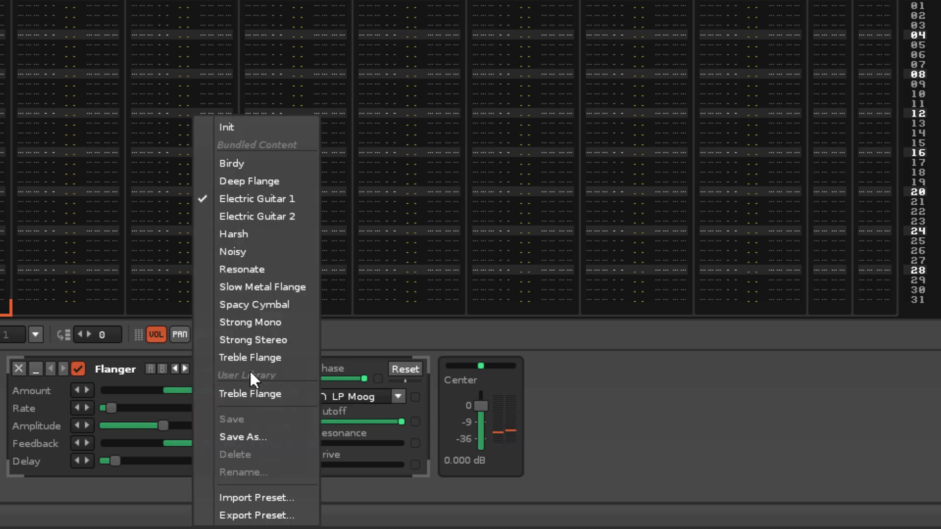
pyautogui.click(286, 434)
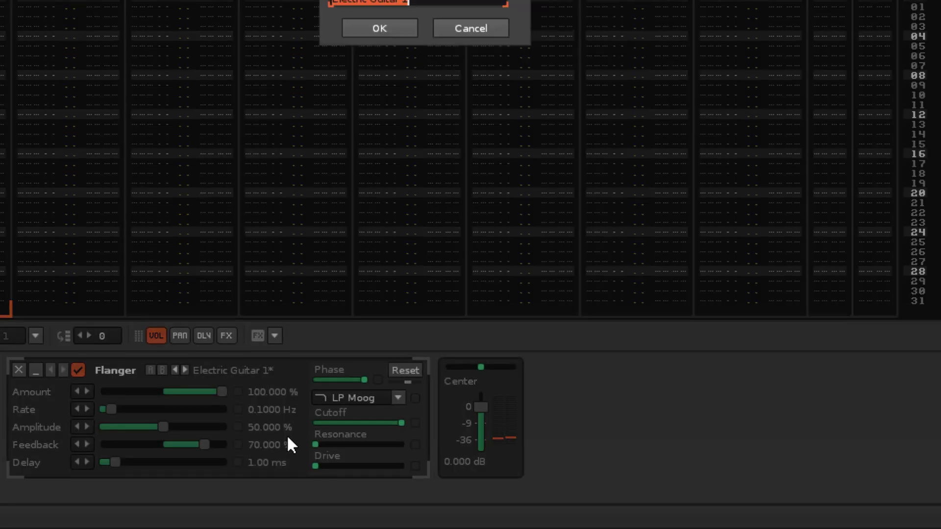
pyautogui.write('Wanderer')
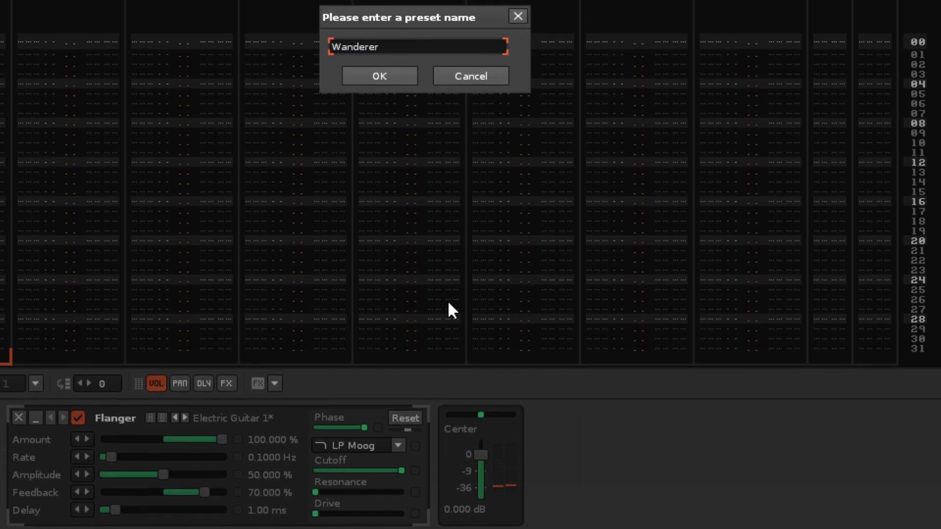
pyautogui.press('Return')
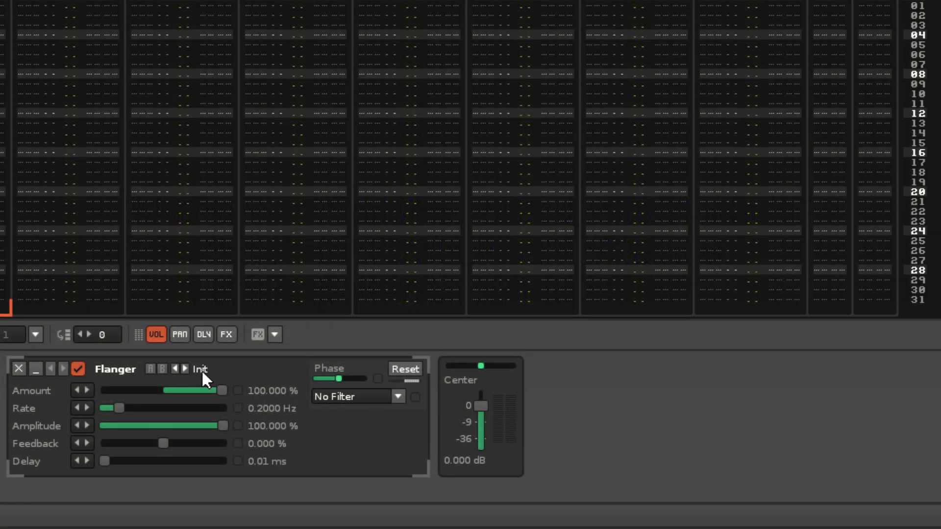
# Step: Load the Wanderer user preset on Track 01's Flanger and on Redux's Flanger
pyautogui.click(200, 369)
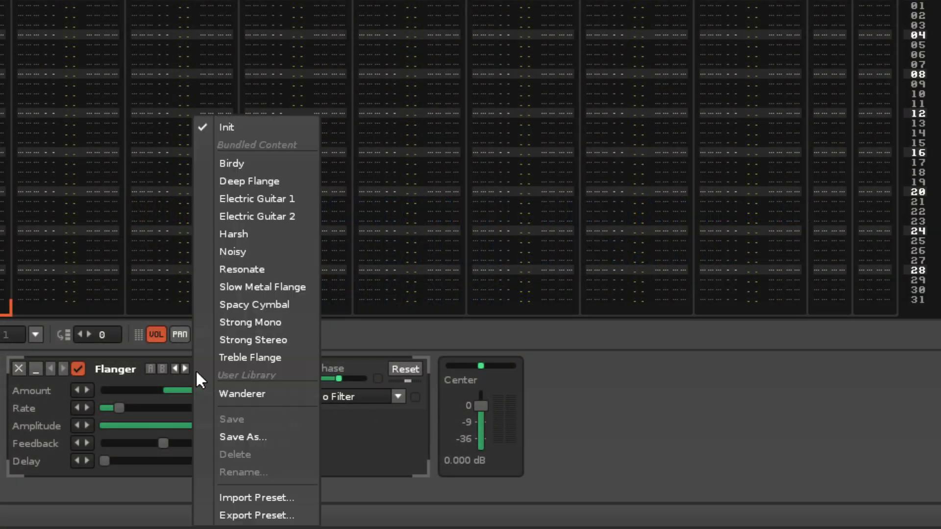
pyautogui.click(284, 393)
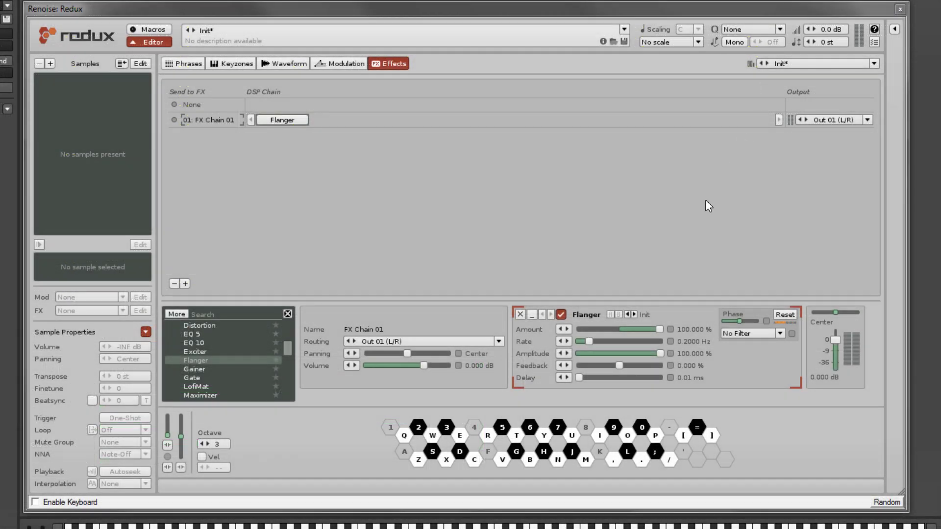
pyautogui.click(646, 314)
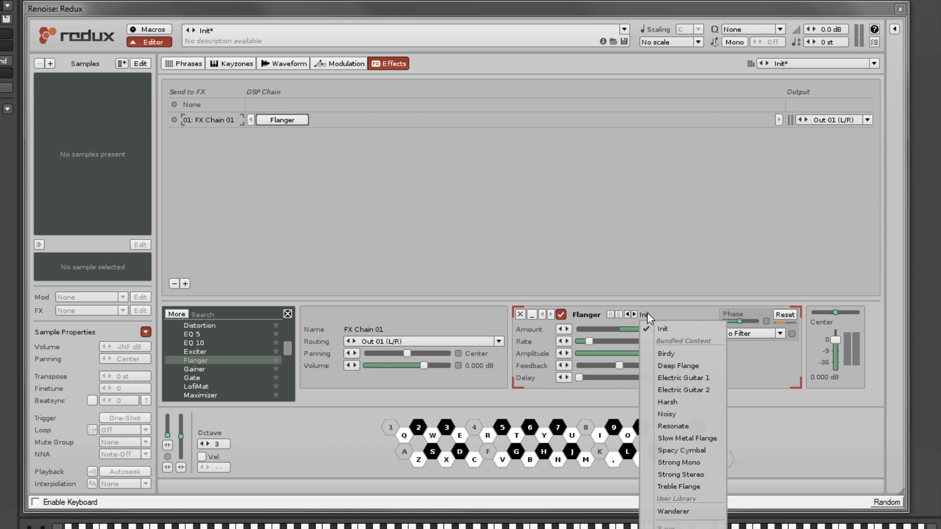
pyautogui.click(682, 513)
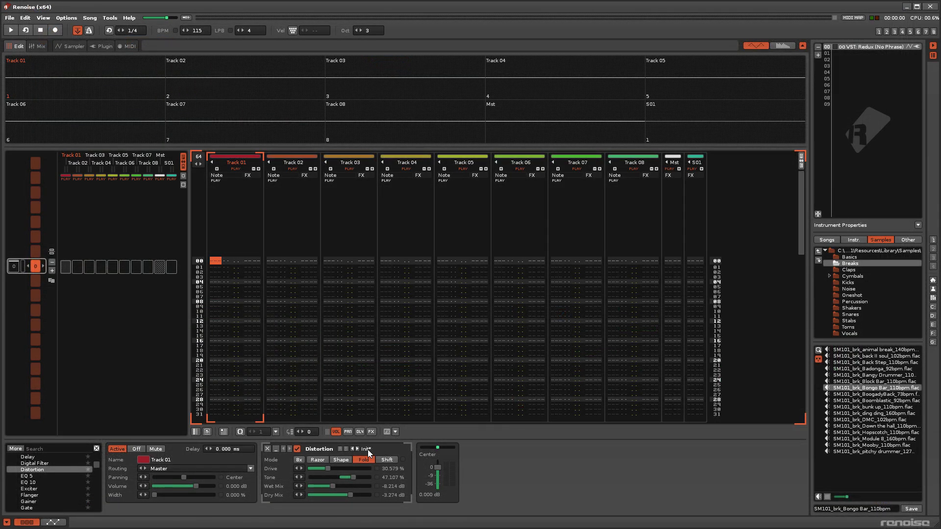
# Step: Export the Distortion preset to a file named Distort
pyautogui.click(368, 452)
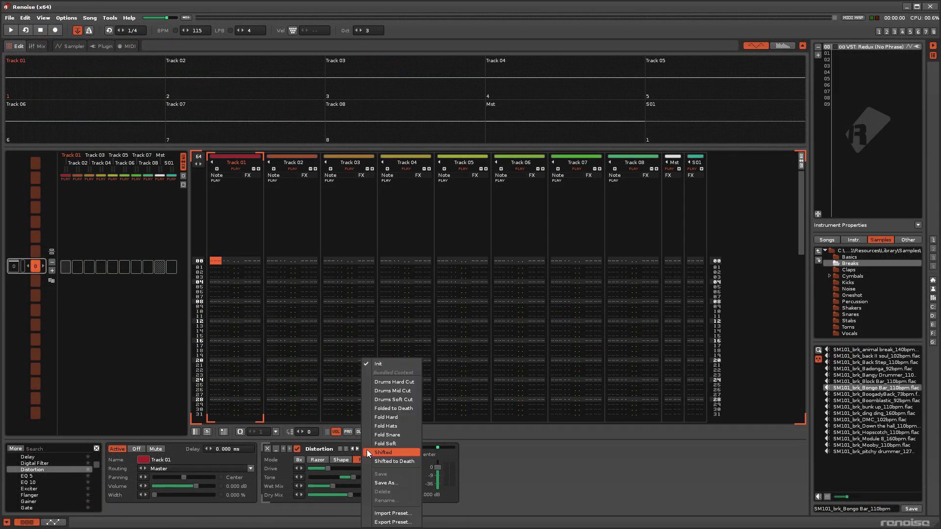
pyautogui.click(395, 522)
pyautogui.write('Distort')
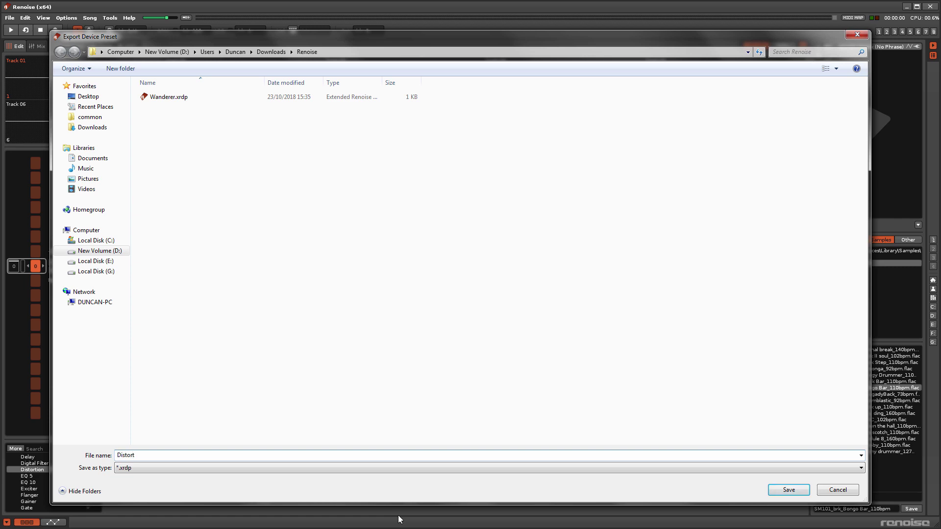
pyautogui.press('Return')
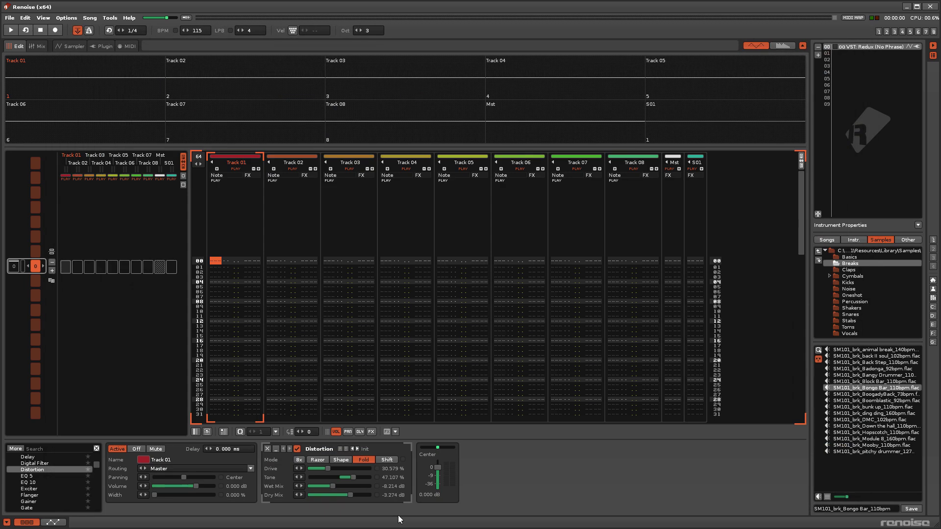
# Step: Import Distort.xrdp back into the Distortion device
pyautogui.click(368, 450)
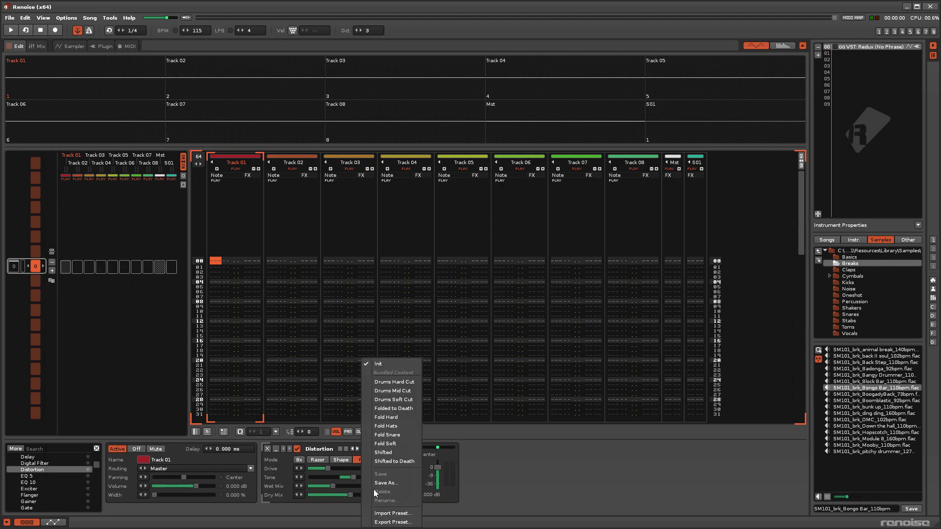
pyautogui.click(383, 513)
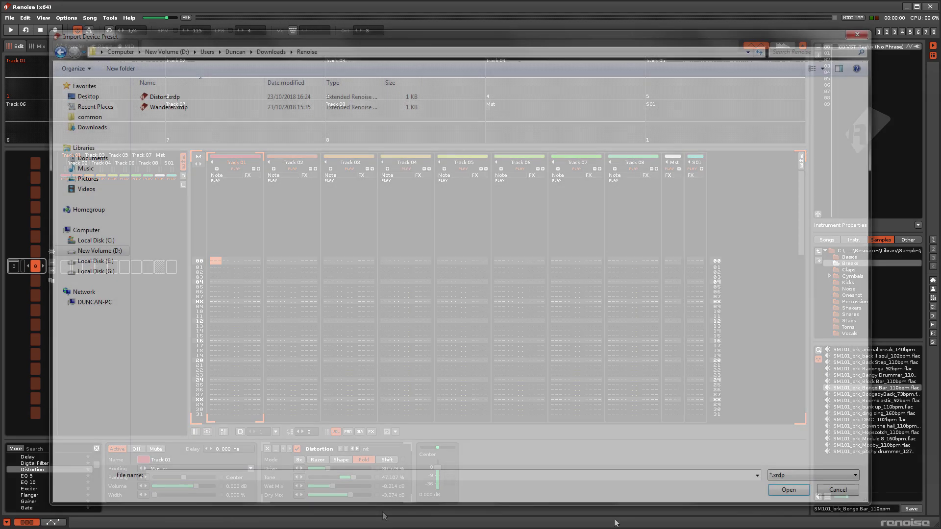
pyautogui.doubleClick(165, 97)
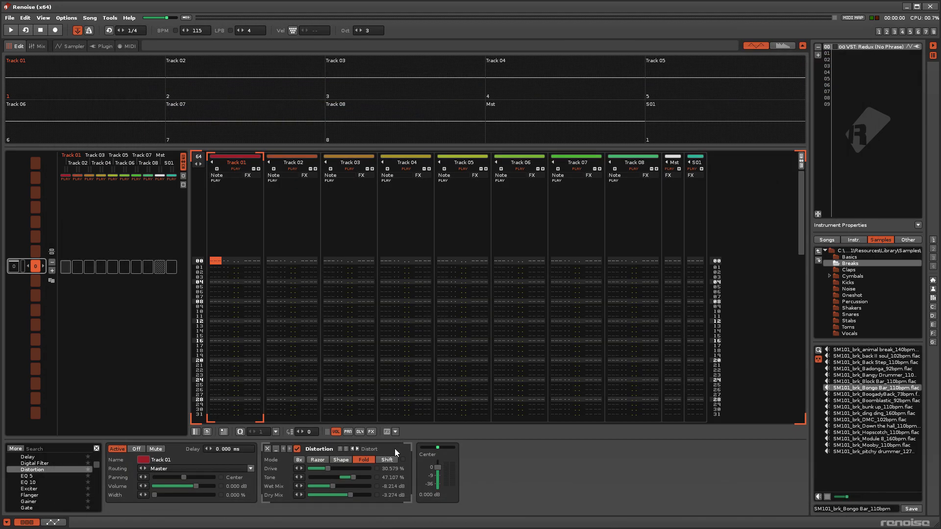
# Step: Rename the Distort preset to 'Distorted'
pyautogui.click(377, 449)
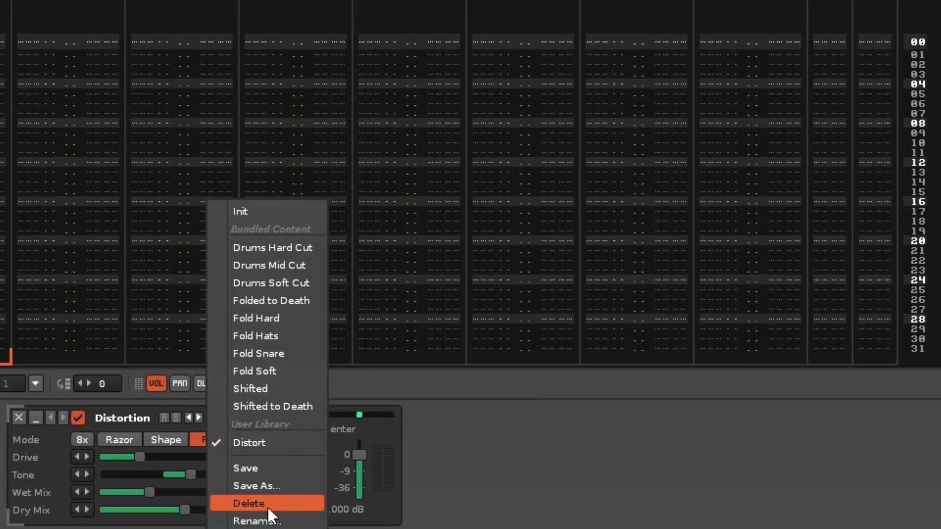
pyautogui.click(271, 520)
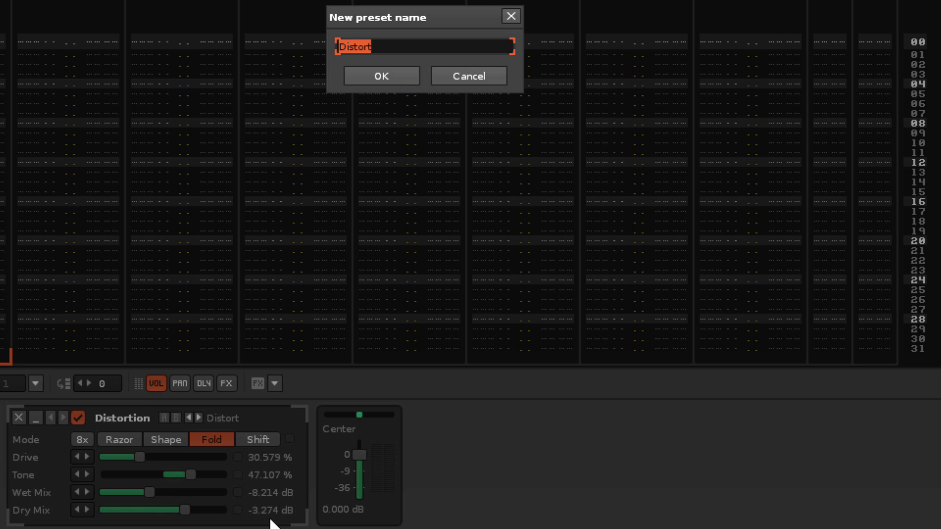
pyautogui.press('End')
pyautogui.write('ed')
pyautogui.press('Return')
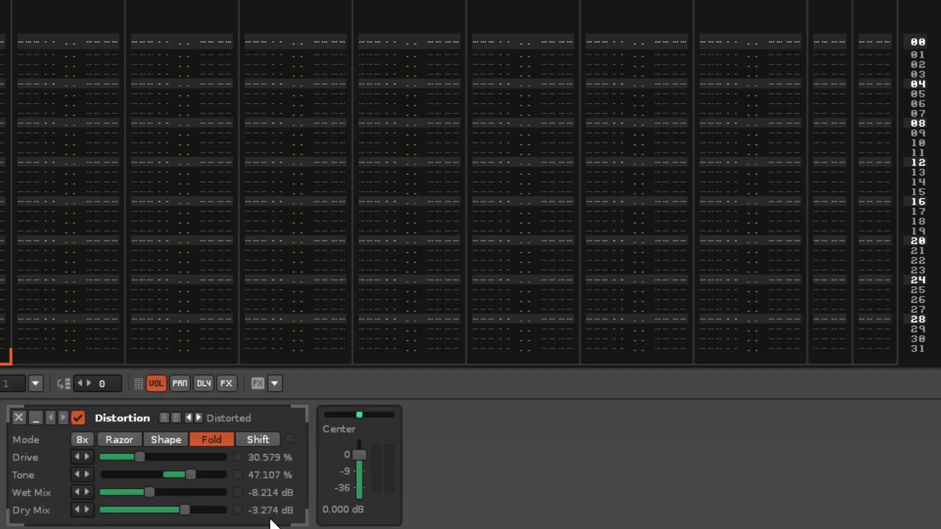
# Step: Delete the Distorted preset and confirm the deletion
pyautogui.click(237, 416)
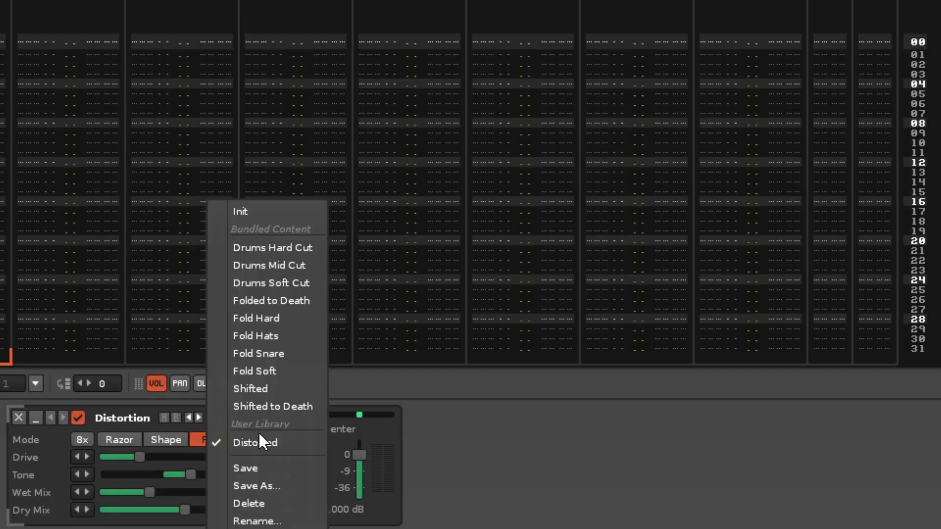
pyautogui.click(292, 503)
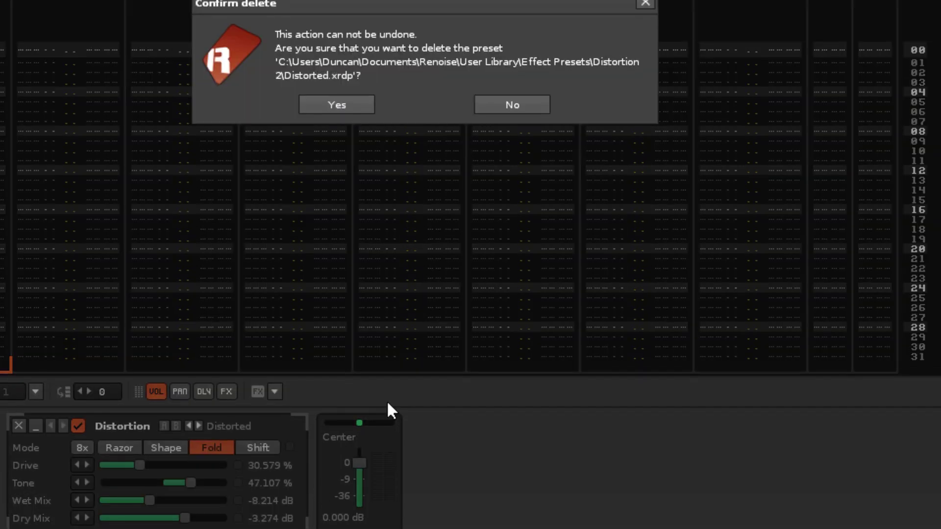
pyautogui.click(348, 106)
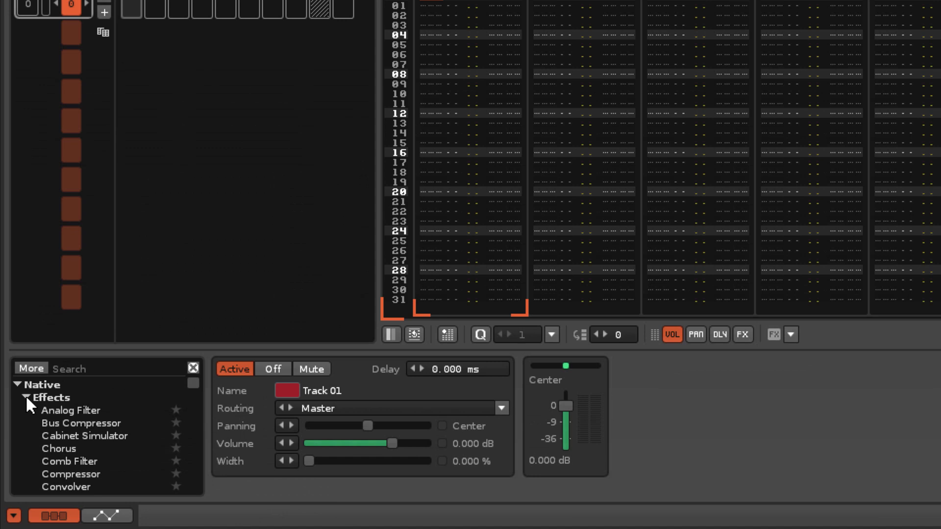
# Step: Collapse the Effects, Meta, Routing and Doofers folders and add CamelCrusher to Track 01
pyautogui.click(25, 396)
pyautogui.click(26, 410)
pyautogui.click(26, 422)
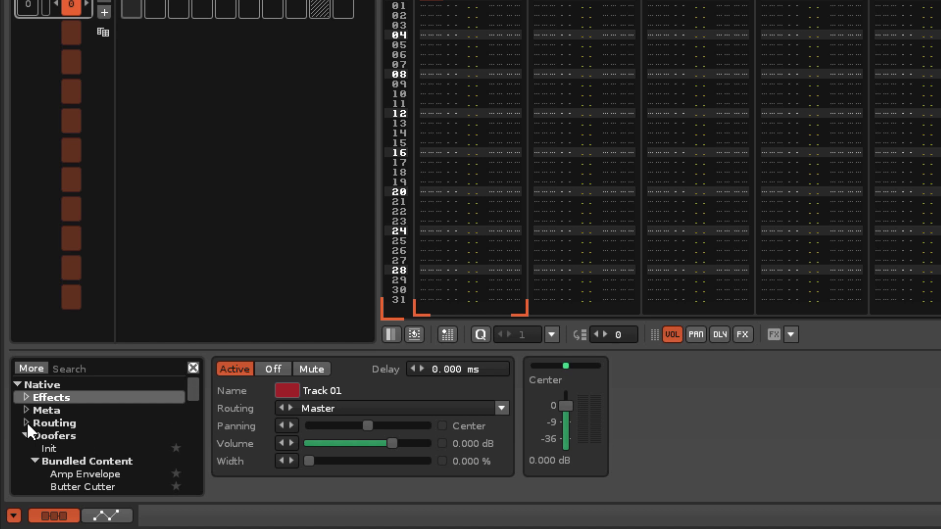
pyautogui.click(27, 434)
pyautogui.scroll(-2, 127, 431)
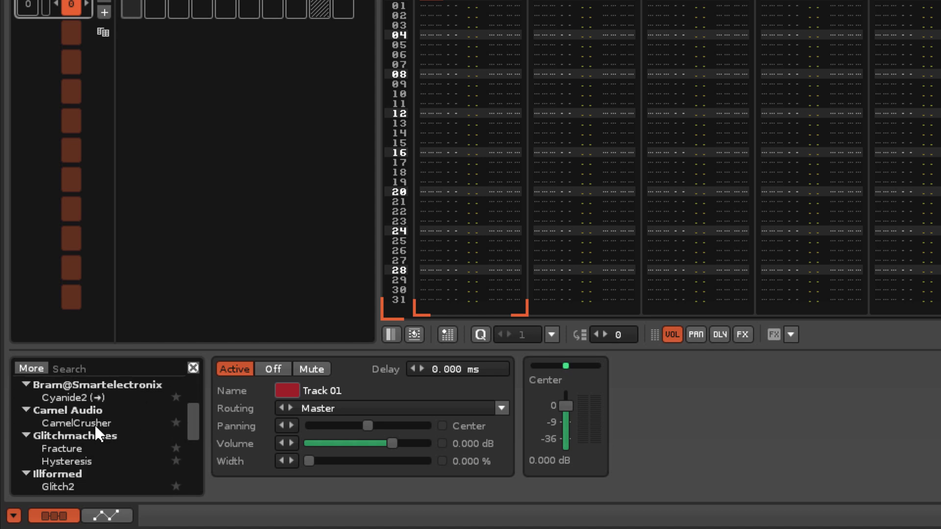
pyautogui.doubleClick(93, 423)
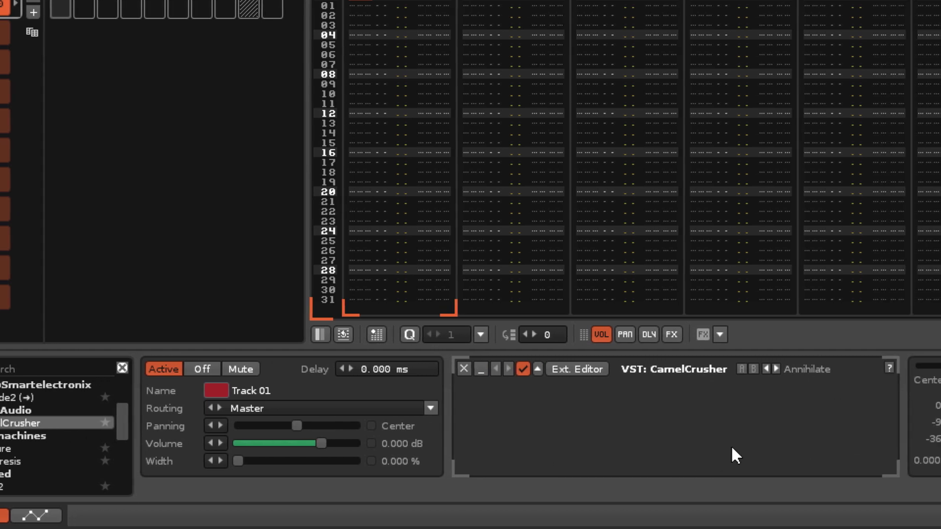
pyautogui.click(815, 368)
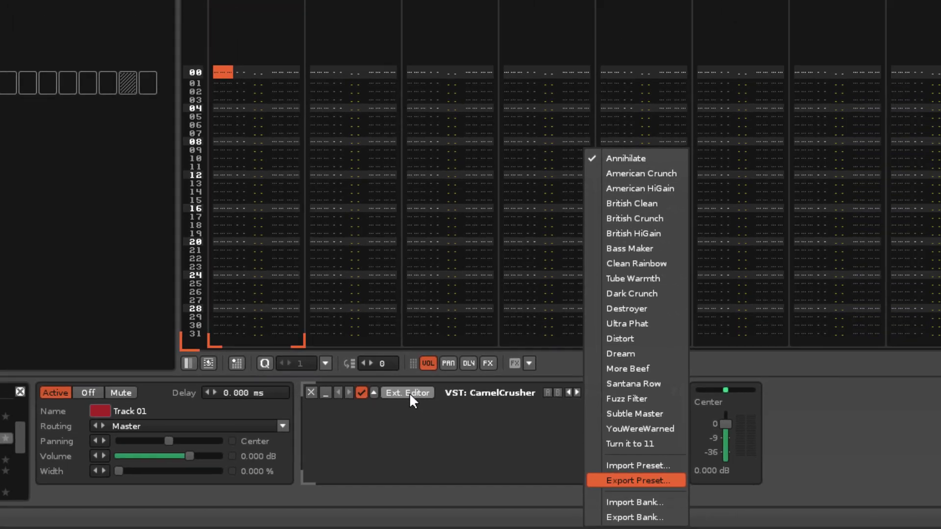
pyautogui.click(443, 370)
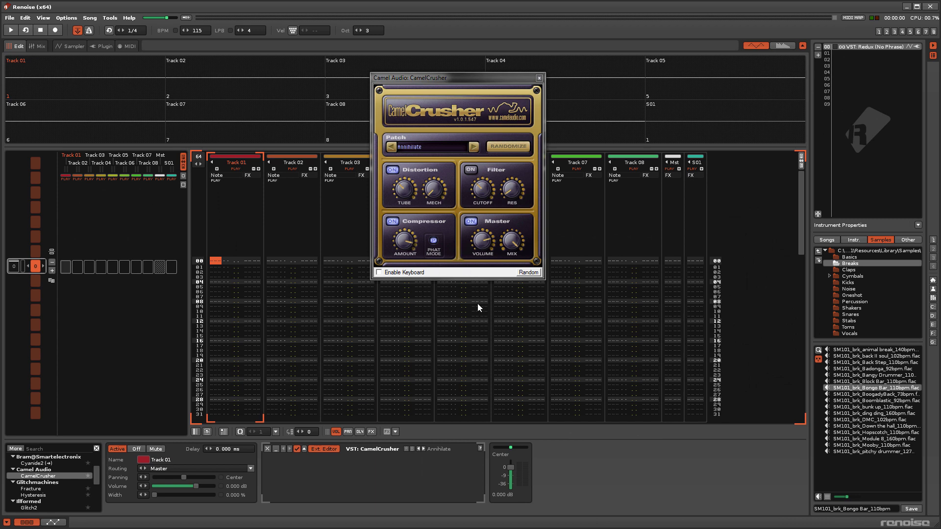
# Step: Close CamelCrusher's editor, insert Glitch2 after CamelCrusher, and show Glitch2's editor
pyautogui.click(539, 78)
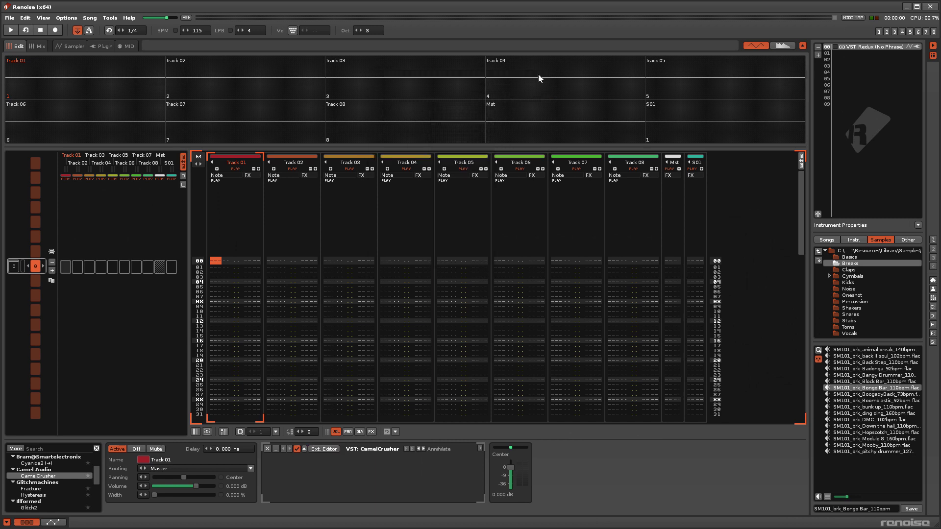
pyautogui.moveTo(29, 508); pyautogui.dragTo(372, 499)
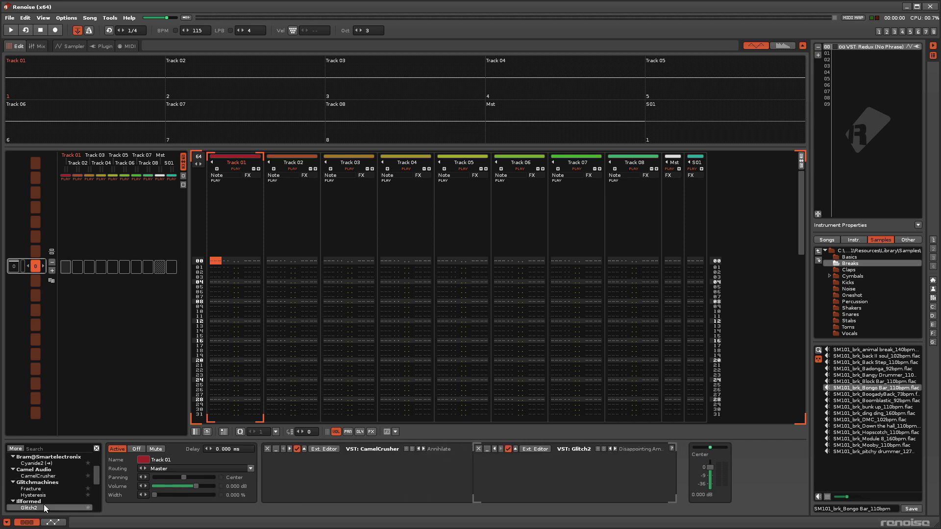
pyautogui.click(552, 450)
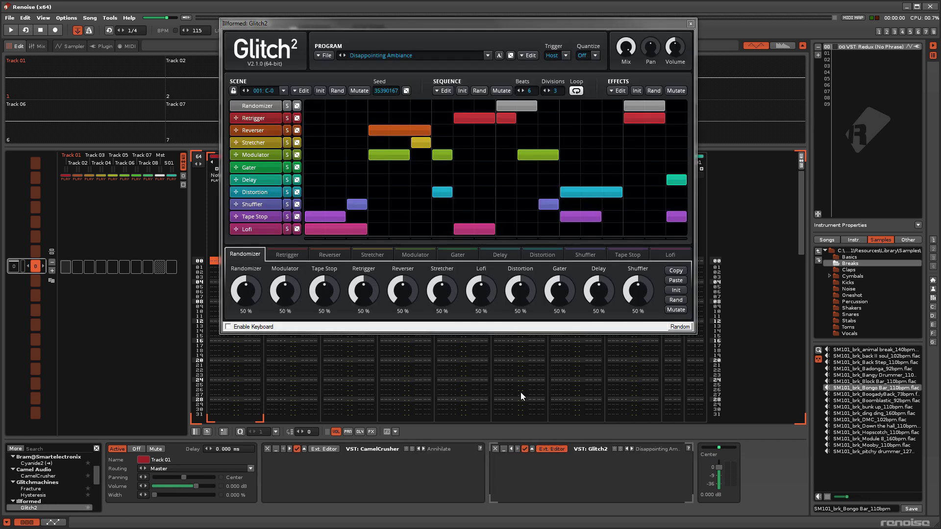